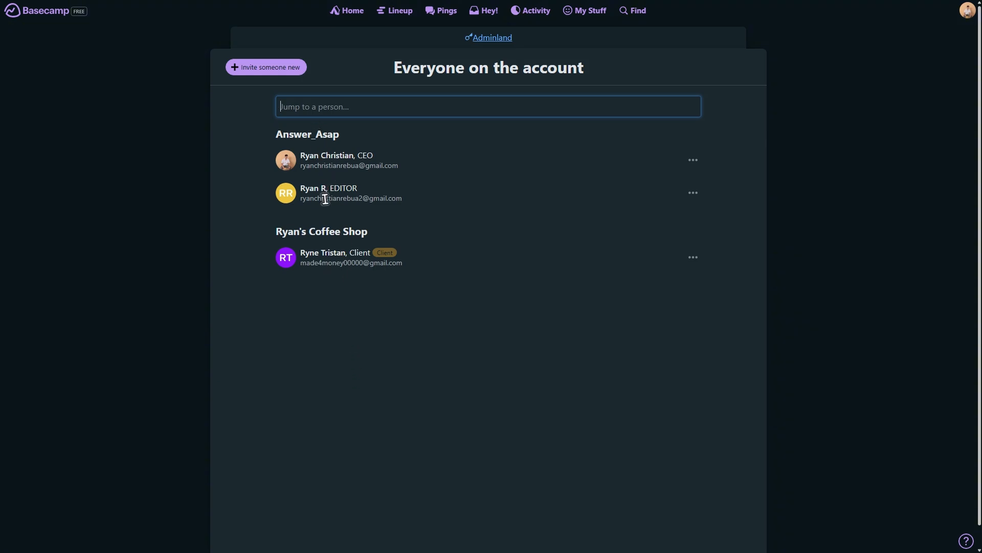
# In the EDITOR teammate's project access, switch YouTube Tutorial to Just following and back to On the project, and save the changes
pyautogui.click(692, 194)
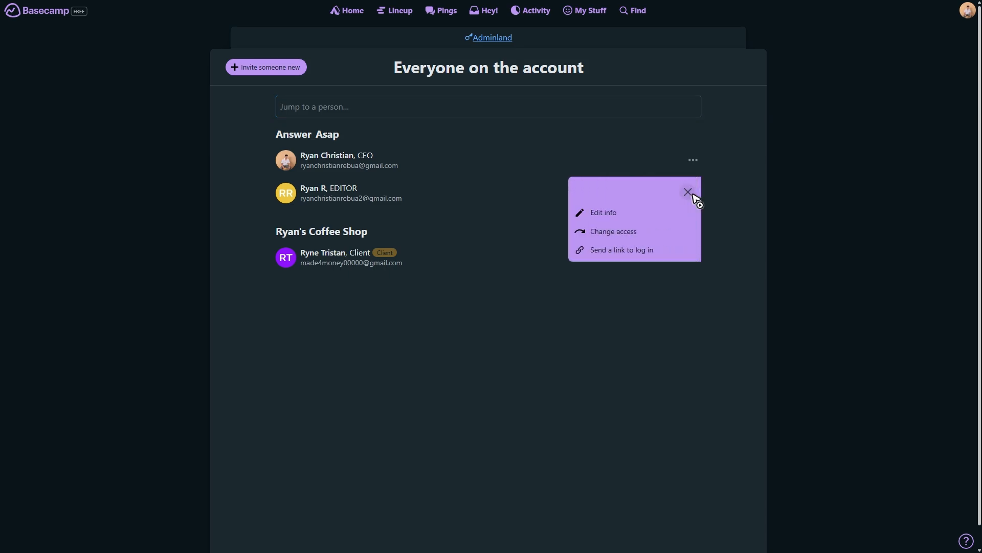
pyautogui.click(640, 237)
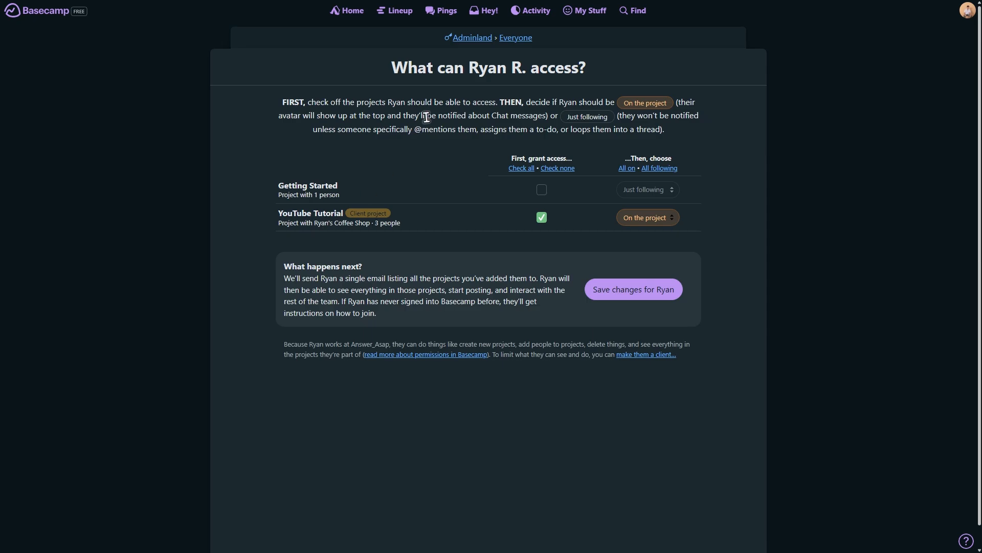
pyautogui.moveTo(468, 67); pyautogui.dragTo(528, 67)
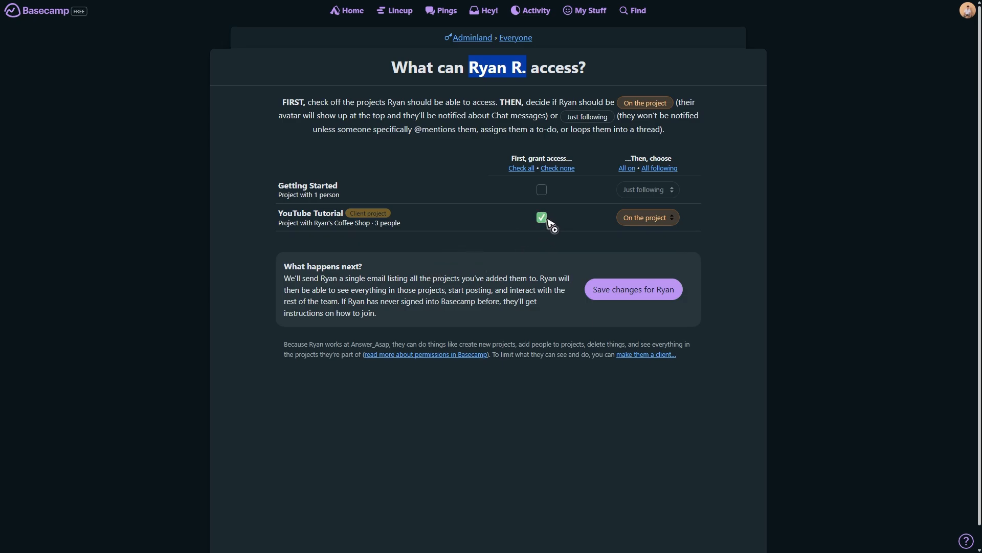
pyautogui.click(662, 223)
pyautogui.click(653, 231)
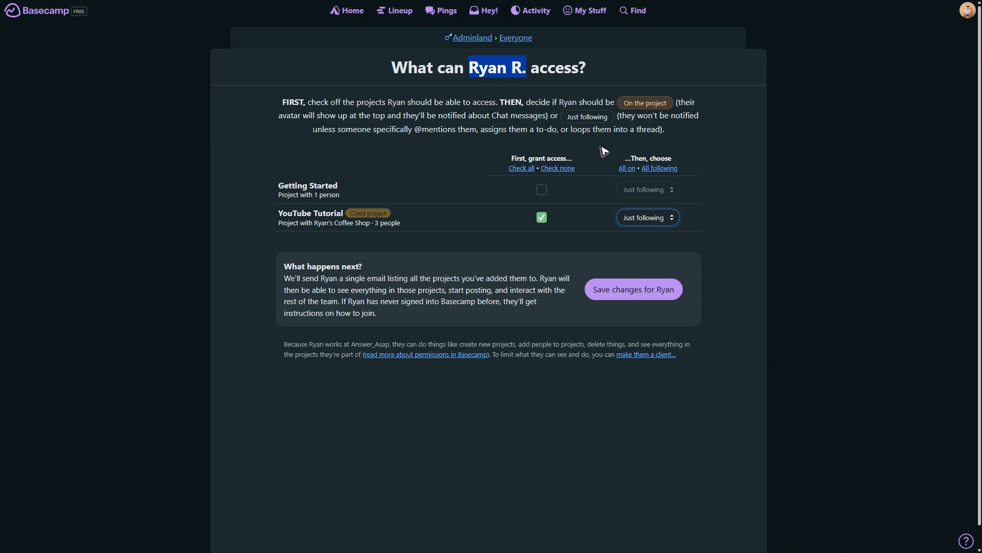
pyautogui.click(657, 219)
pyautogui.click(657, 246)
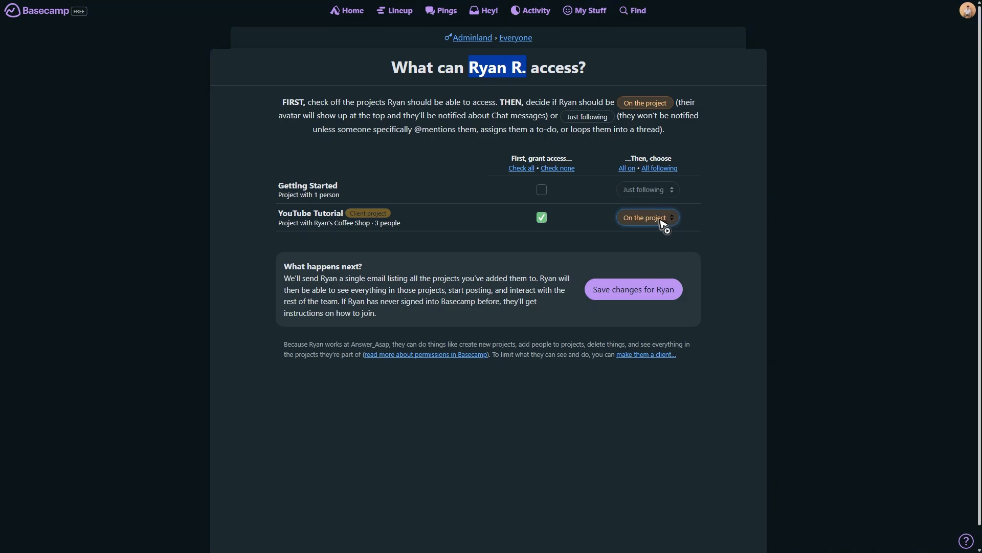
pyautogui.click(632, 294)
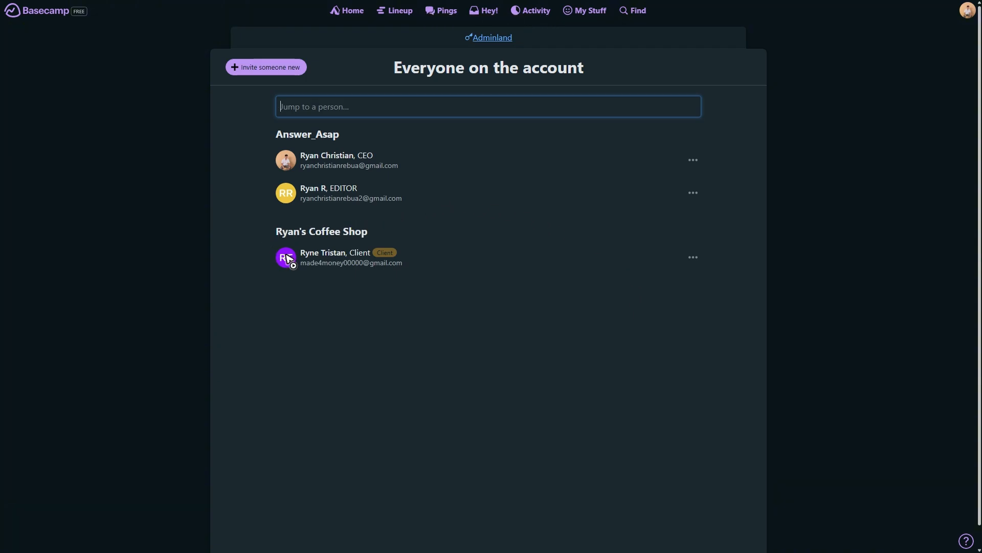
# Review which projects the client from the coffee shop company can access
pyautogui.click(693, 257)
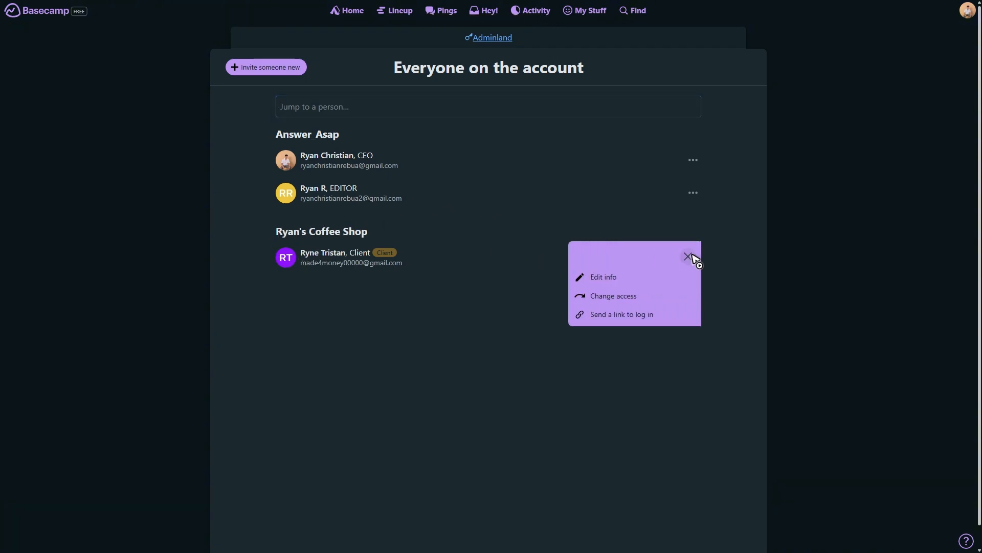
pyautogui.click(622, 306)
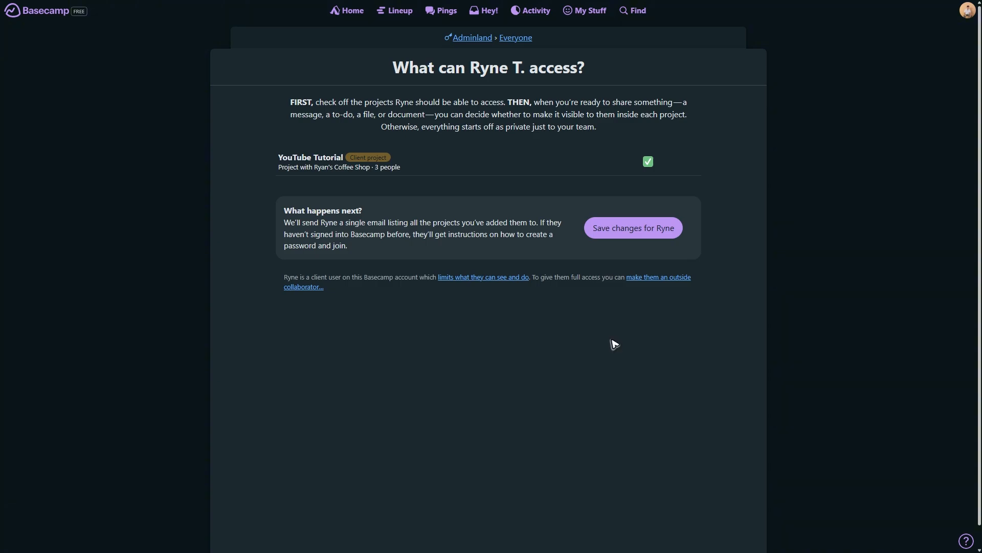
# Post a message titled "HI" on the YouTube Tutorial project's message board, allowing the client to see it too
pyautogui.click(354, 11)
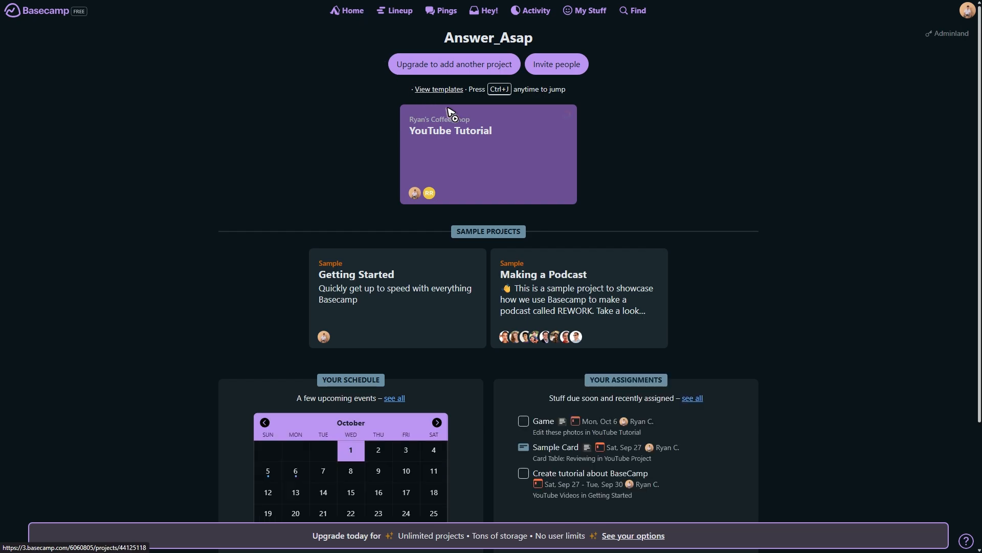
pyautogui.click(473, 153)
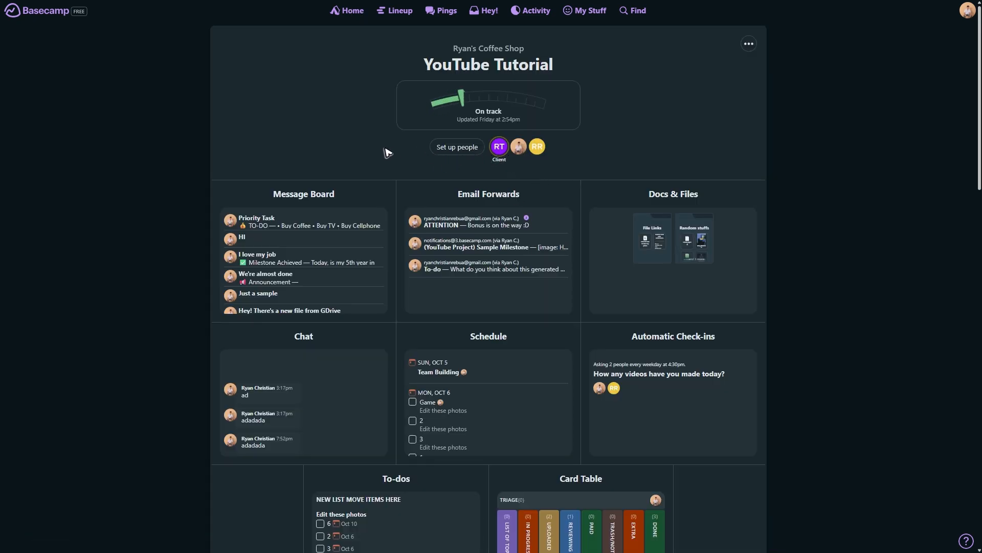
pyautogui.click(344, 187)
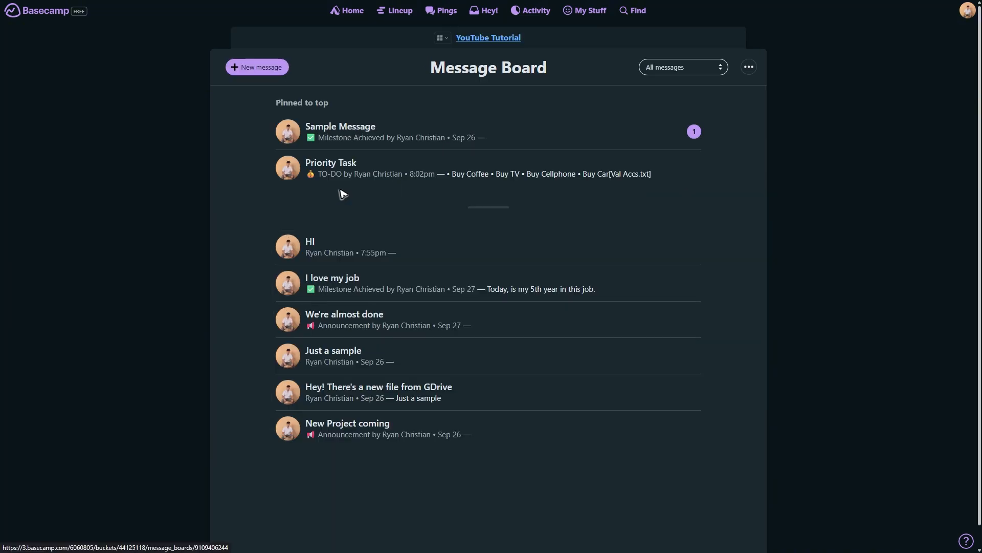
pyautogui.click(262, 66)
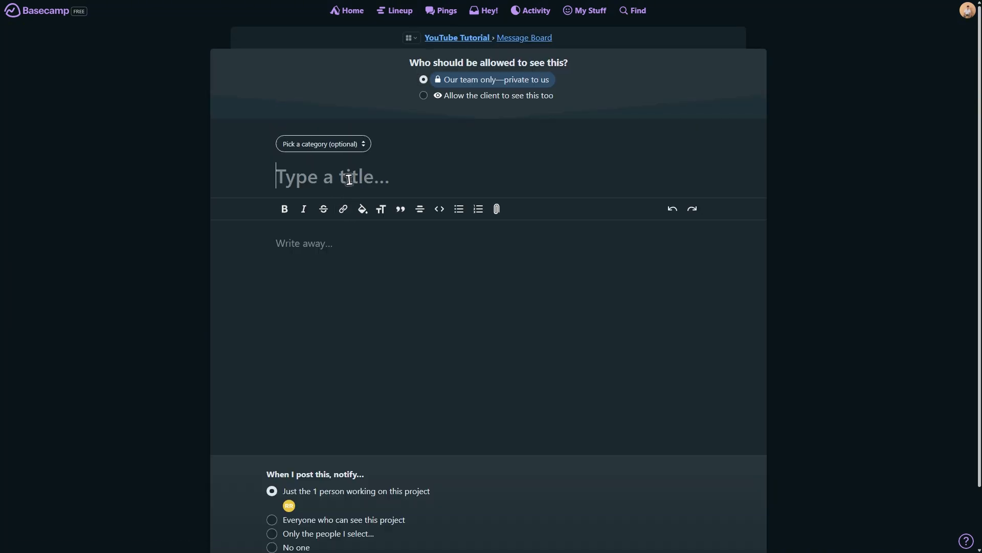
pyautogui.write('HI')
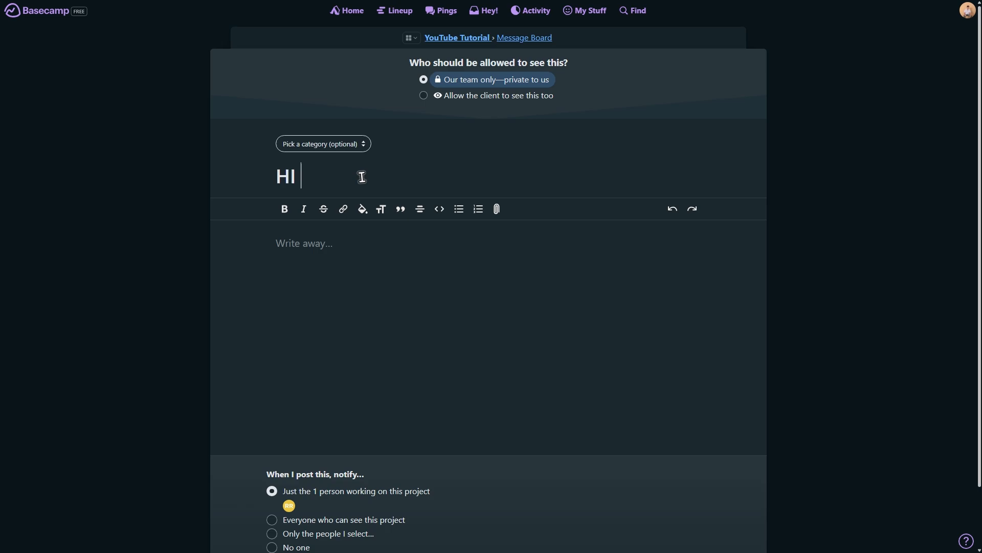
pyautogui.click(302, 242)
pyautogui.click(424, 96)
pyautogui.scroll(-2, 517, 220)
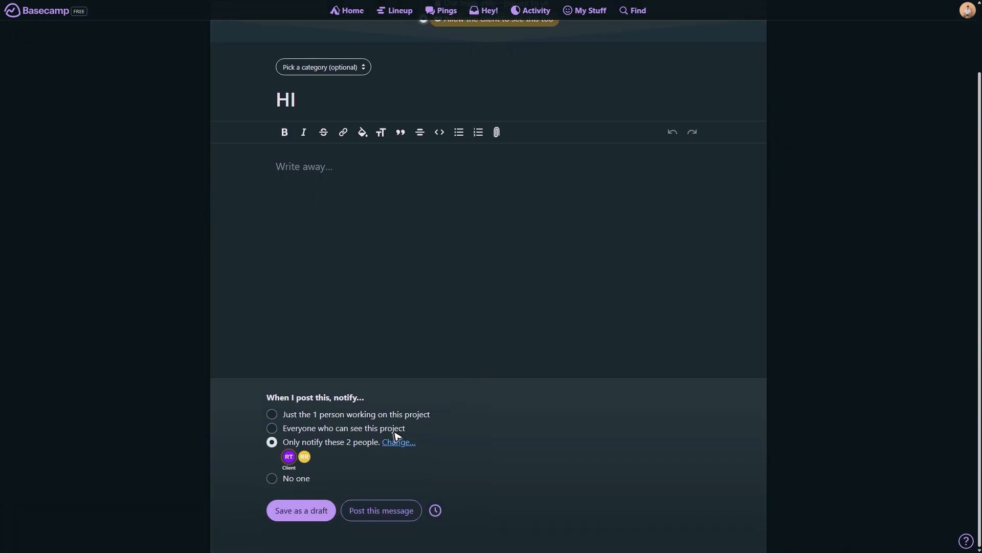
pyautogui.click(379, 512)
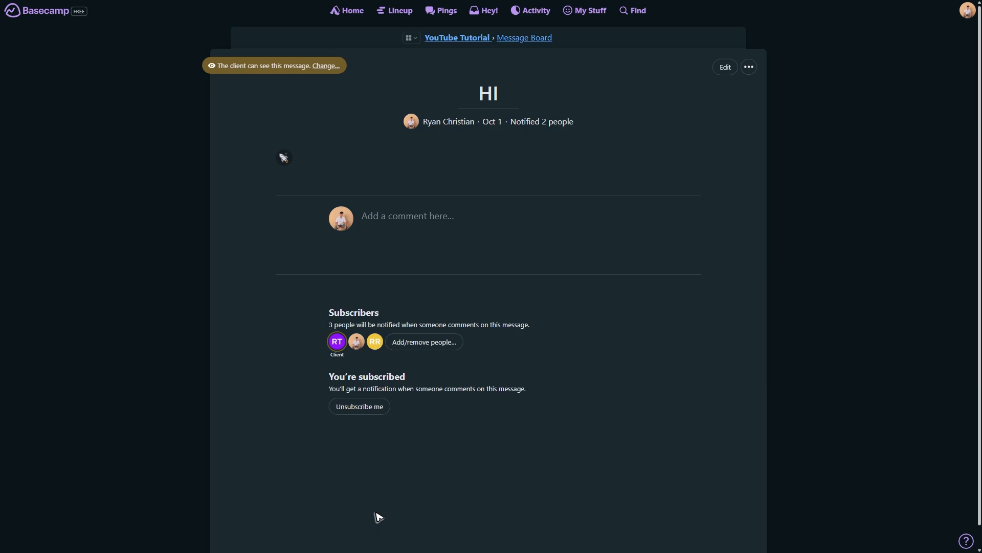
# From Adminland's list of people, open the client's access settings and make the client an outside collaborator
pyautogui.click(348, 11)
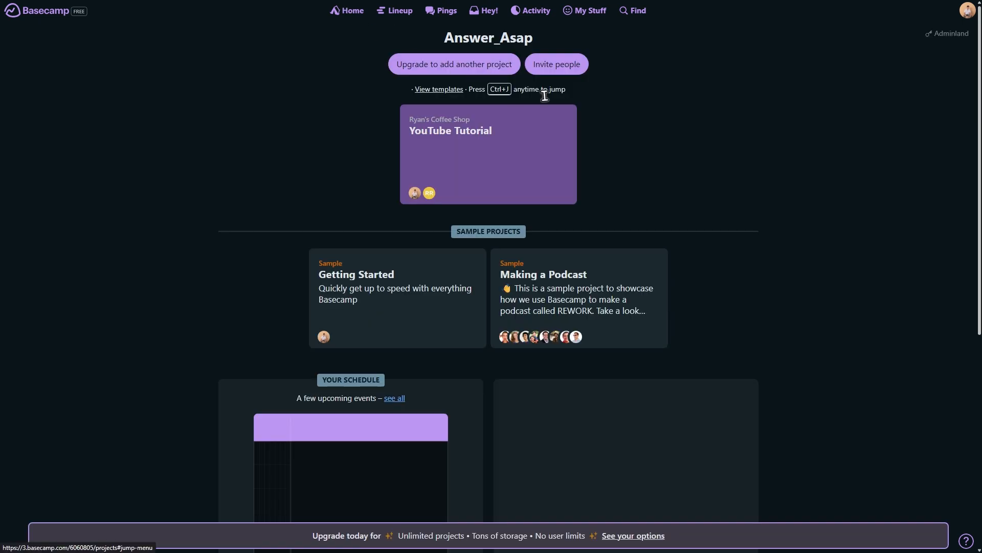
pyautogui.click(949, 34)
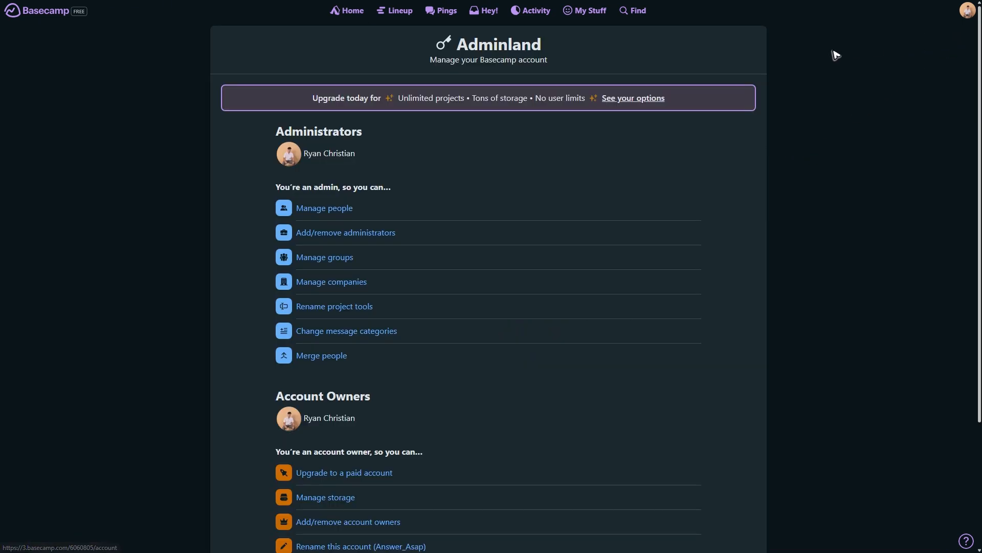
pyautogui.click(324, 208)
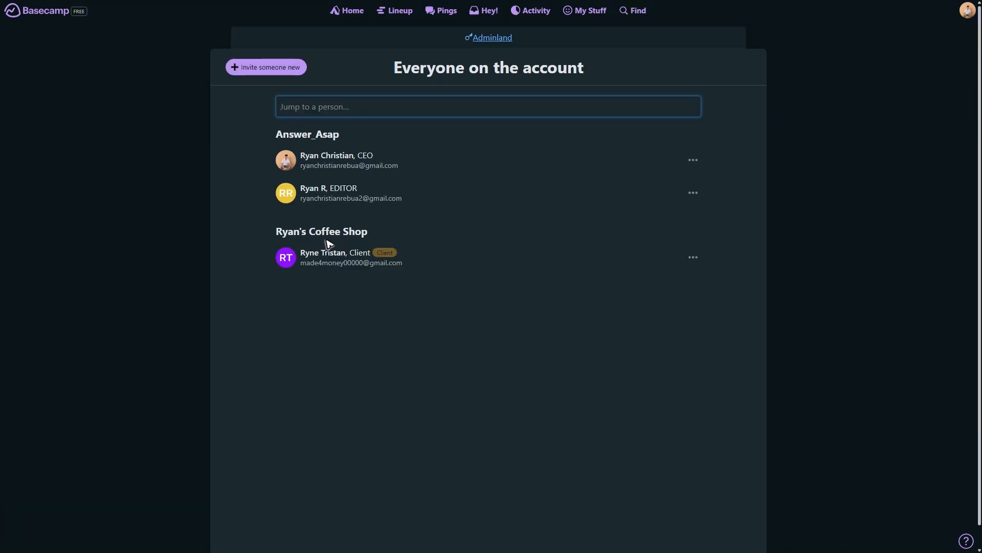
pyautogui.click(693, 257)
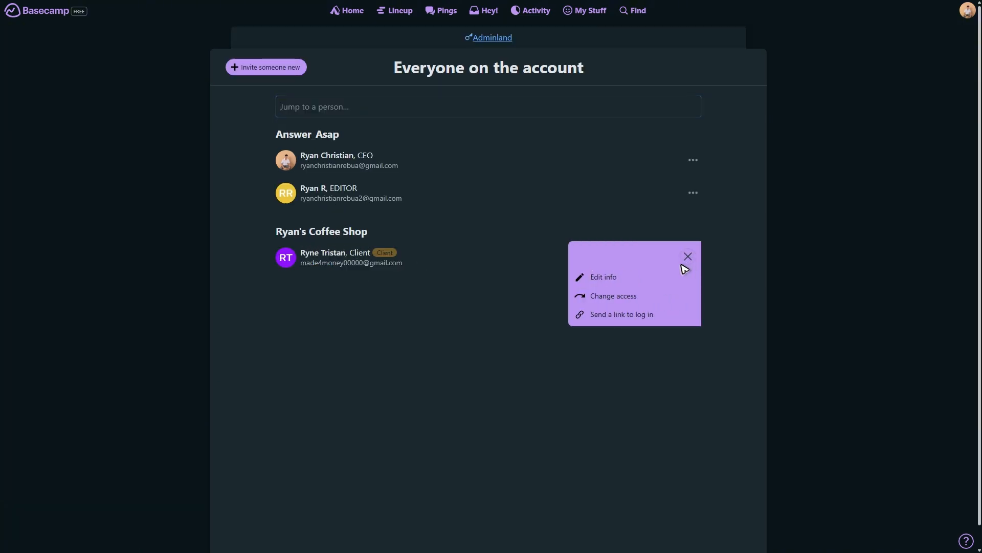
pyautogui.click(629, 300)
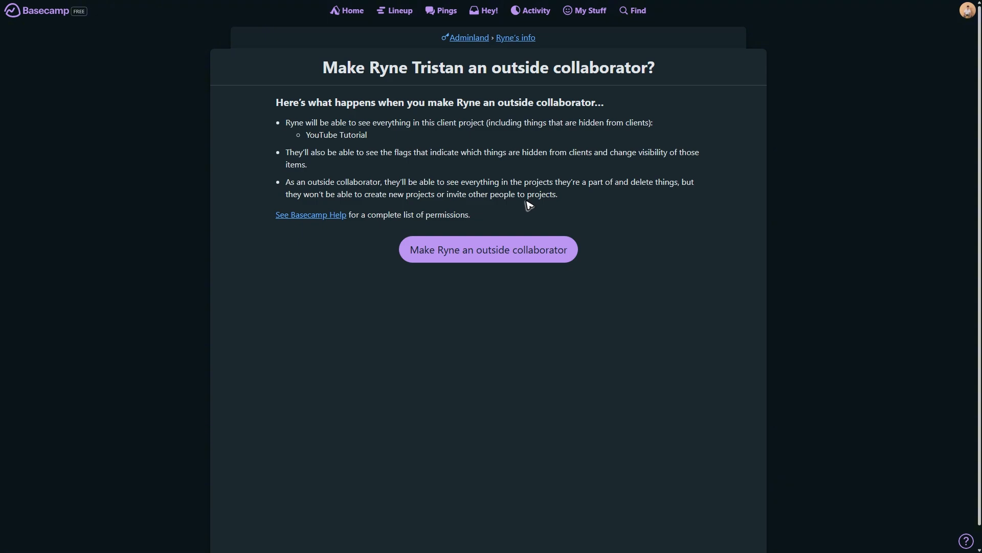
pyautogui.click(530, 258)
# Grant administrator powers on the account to the teammate with the EDITOR title
pyautogui.click(474, 37)
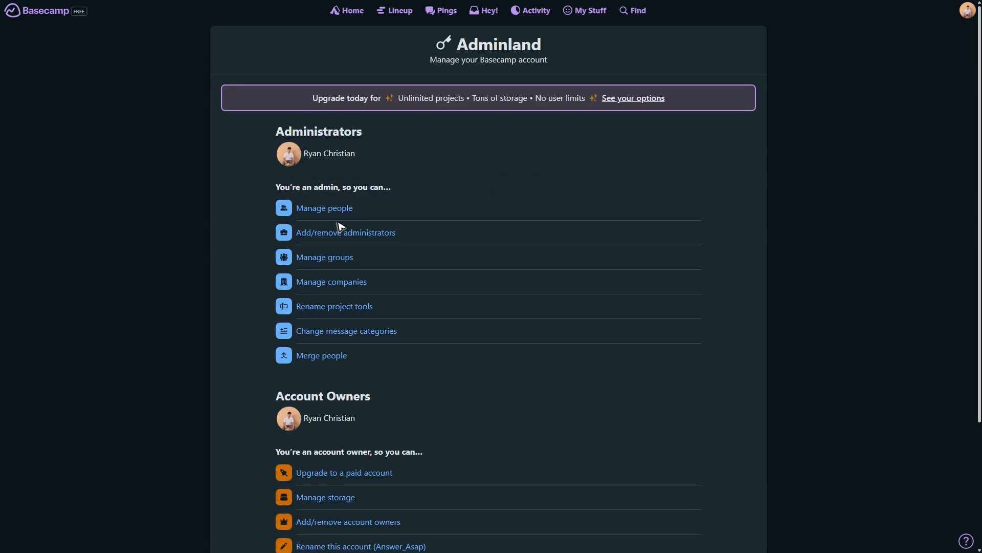
pyautogui.click(386, 234)
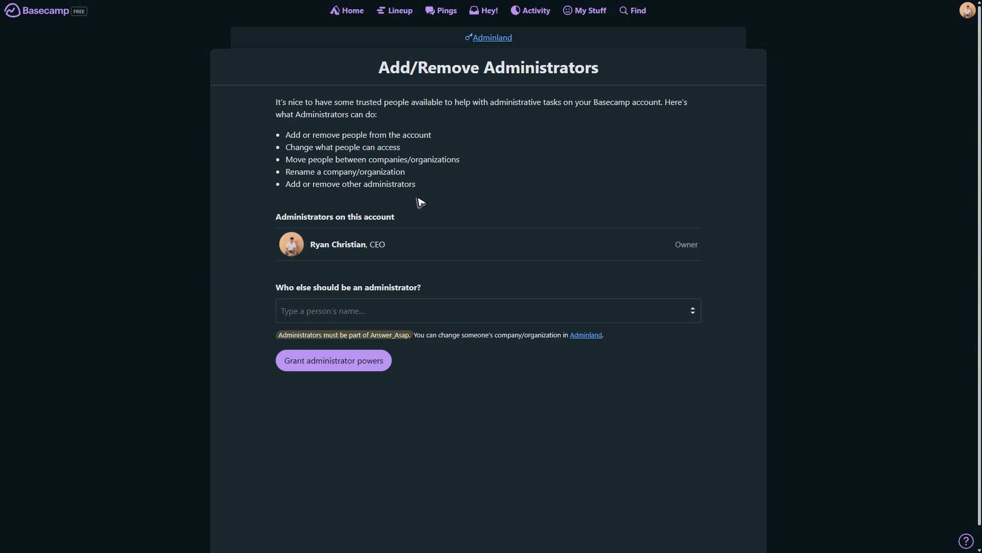
pyautogui.click(329, 314)
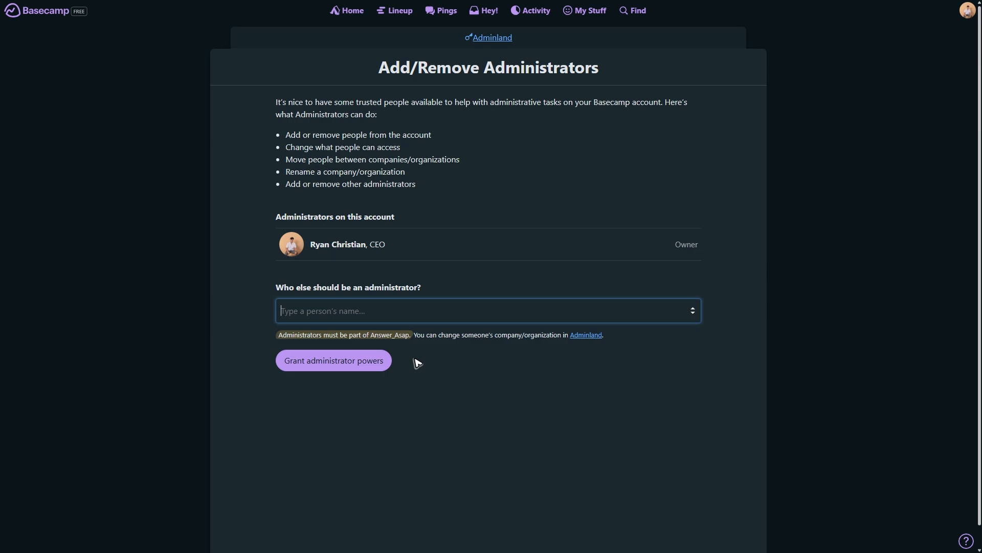
pyautogui.write('r')
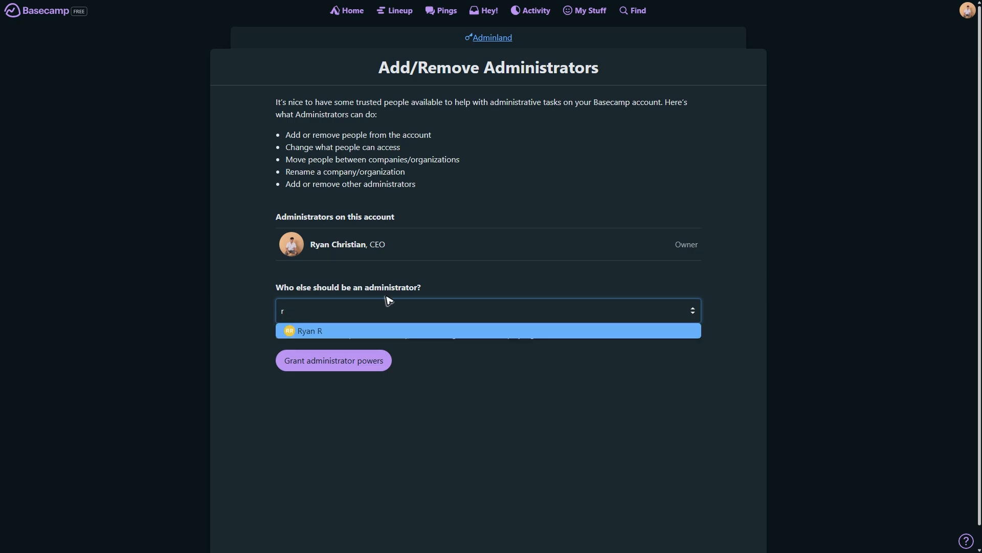
pyautogui.click(330, 331)
pyautogui.click(312, 362)
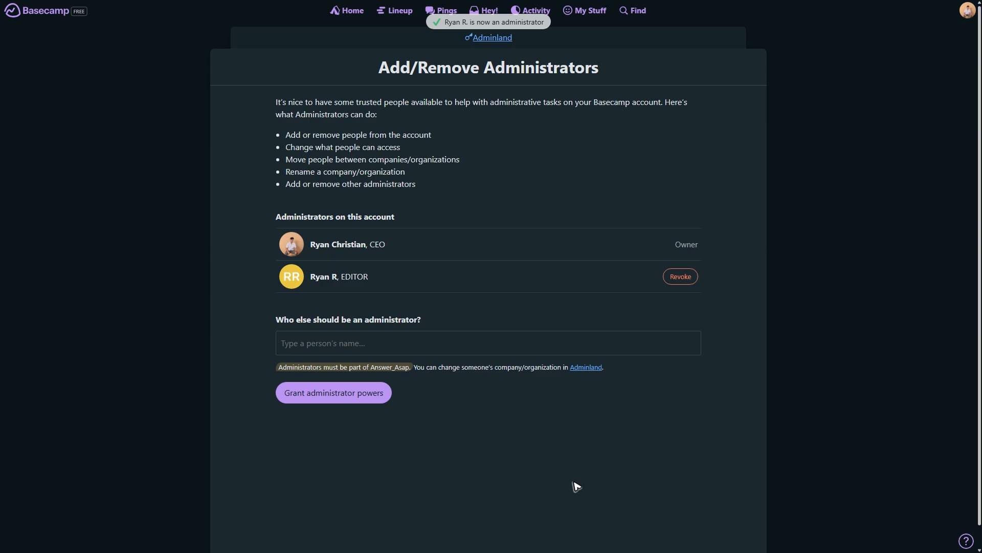
# Revoke the EDITOR teammate's administrator powers and return to Adminland
pyautogui.click(697, 277)
pyautogui.click(533, 51)
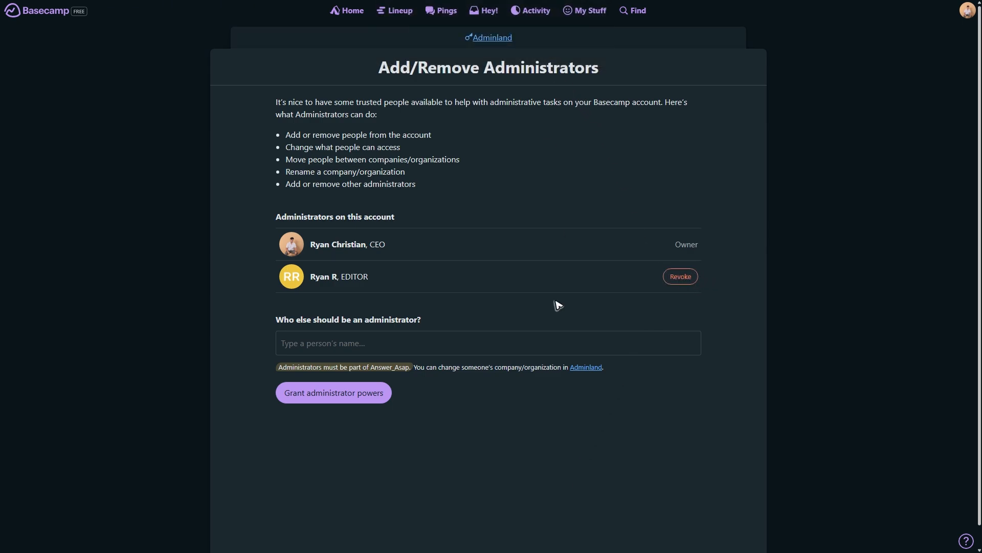
pyautogui.click(493, 39)
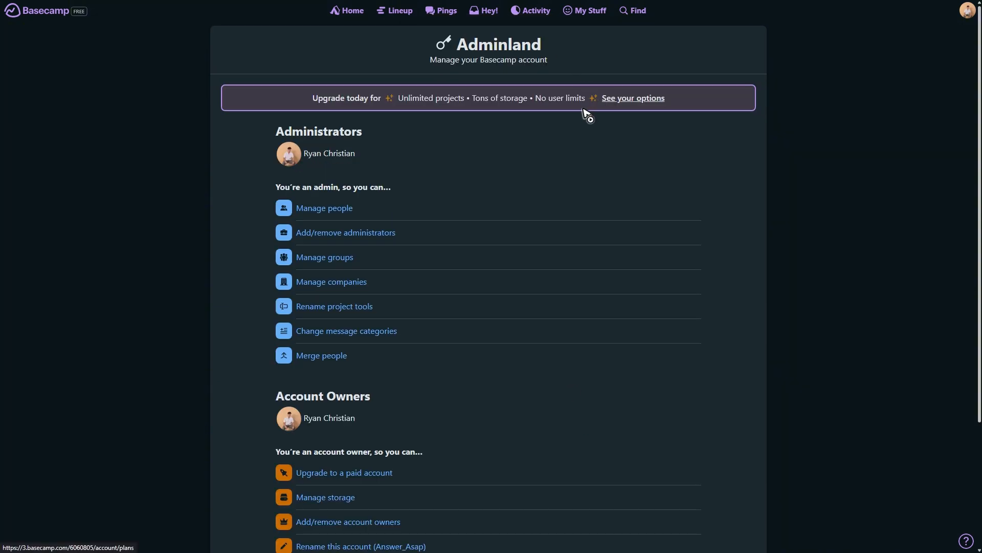
# Examine Adminland's group, company and merge-people pages, including the client company's rename form, and the options for account owners
pyautogui.click(331, 258)
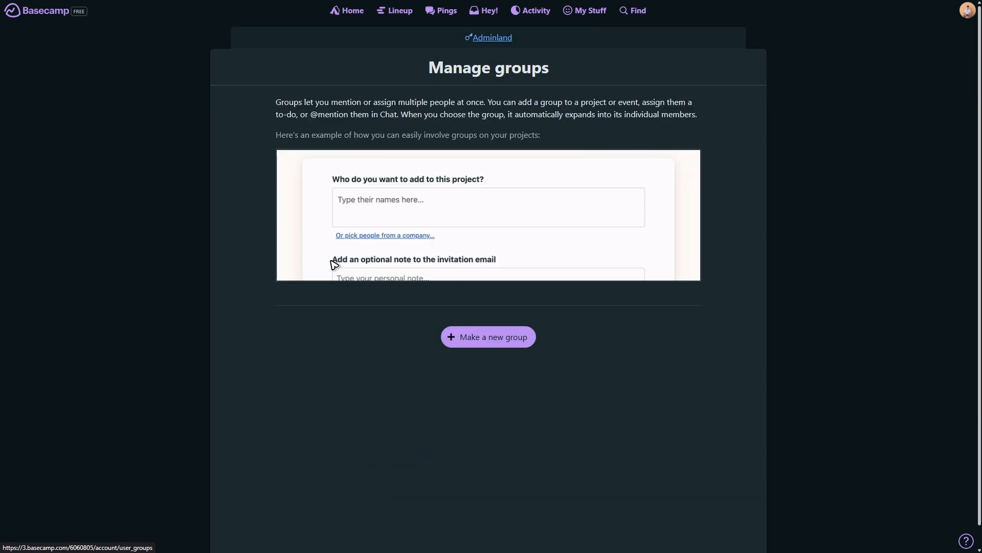
pyautogui.click(497, 38)
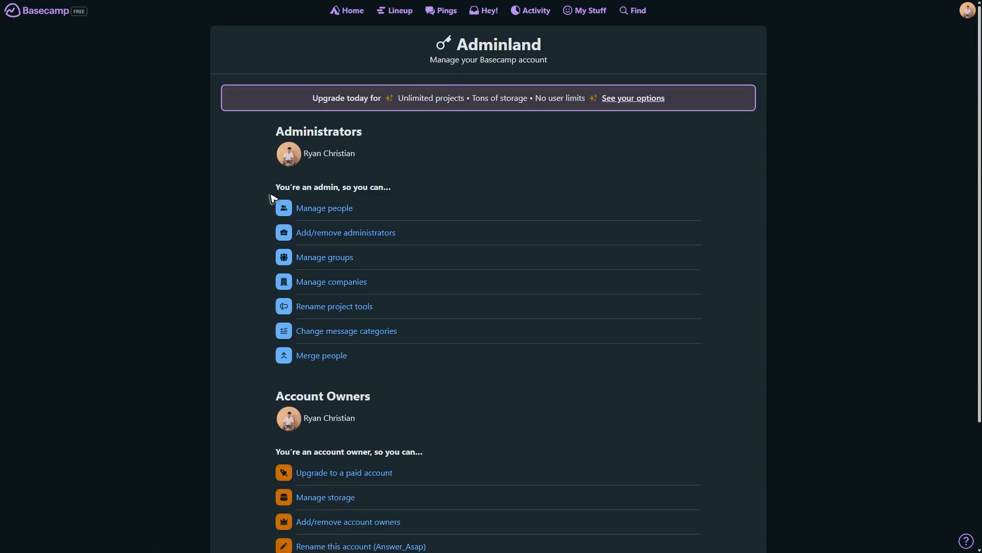
pyautogui.click(342, 283)
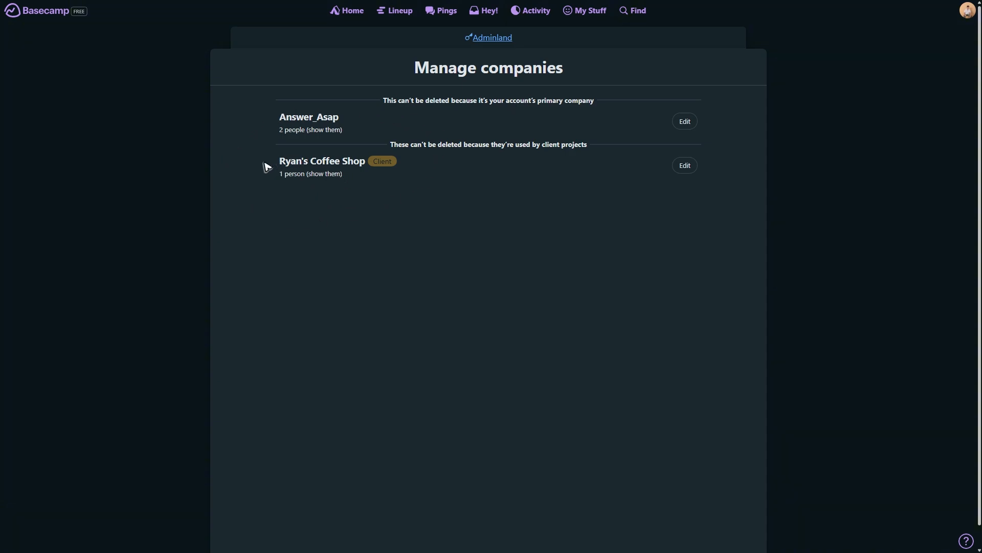
pyautogui.click(684, 167)
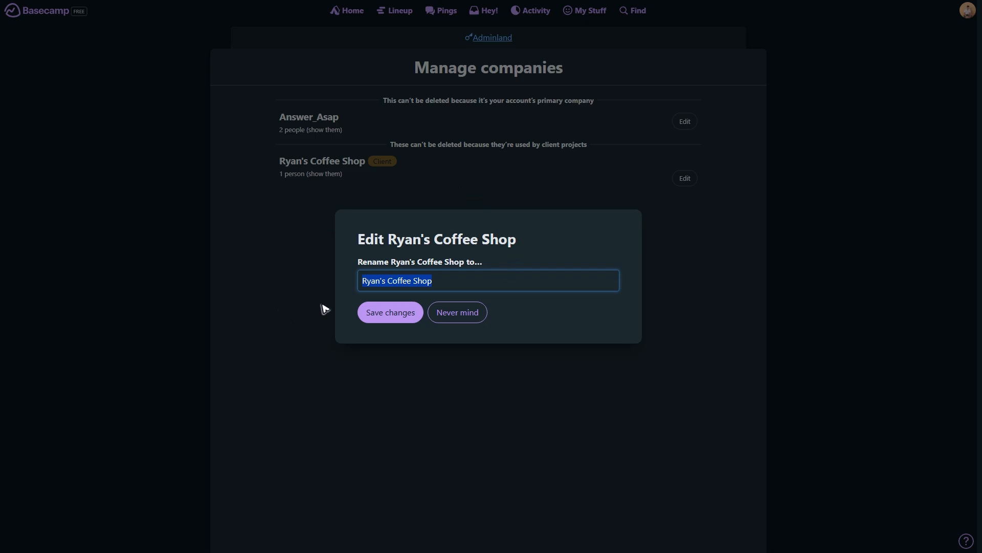
pyautogui.click(457, 312)
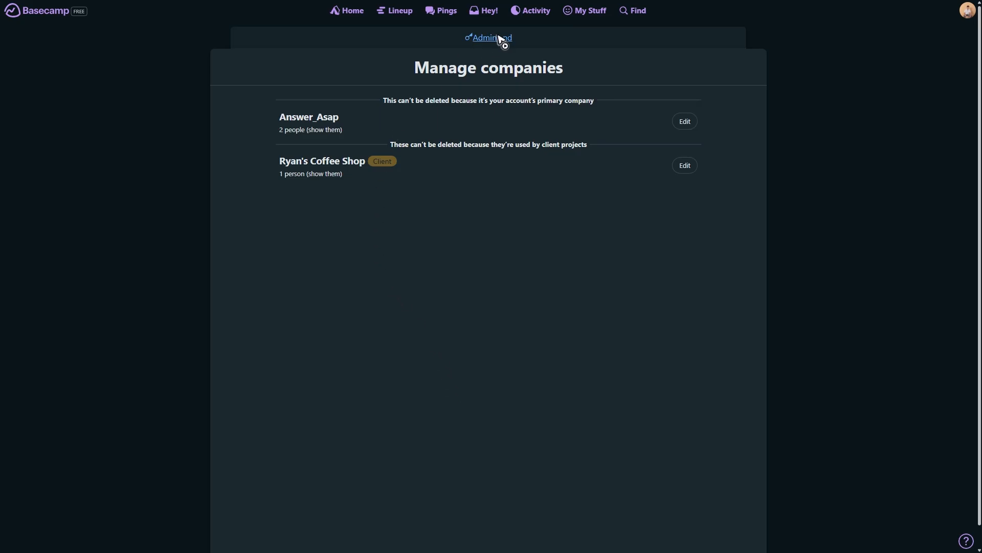
pyautogui.click(498, 39)
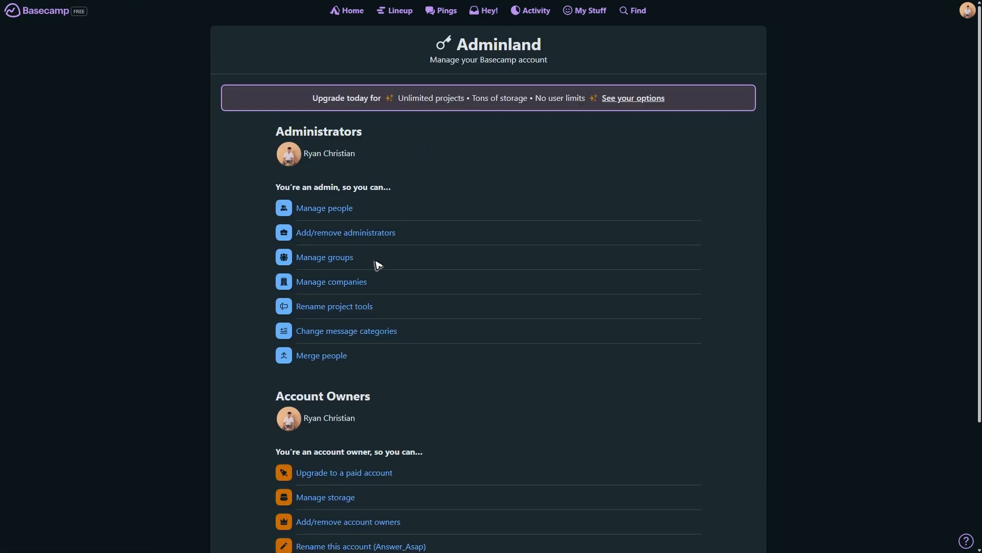
pyautogui.click(326, 357)
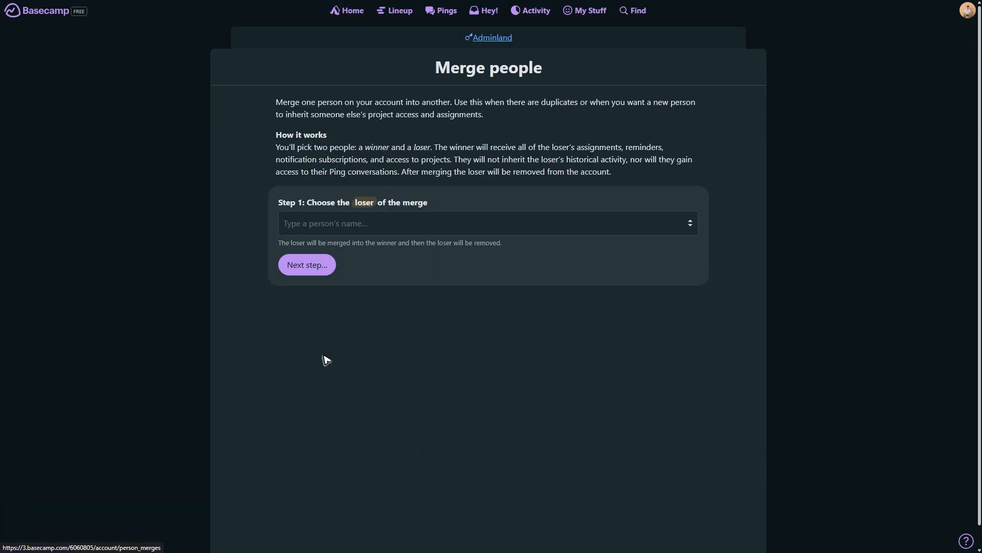
pyautogui.click(496, 38)
pyautogui.scroll(-3, 437, 368)
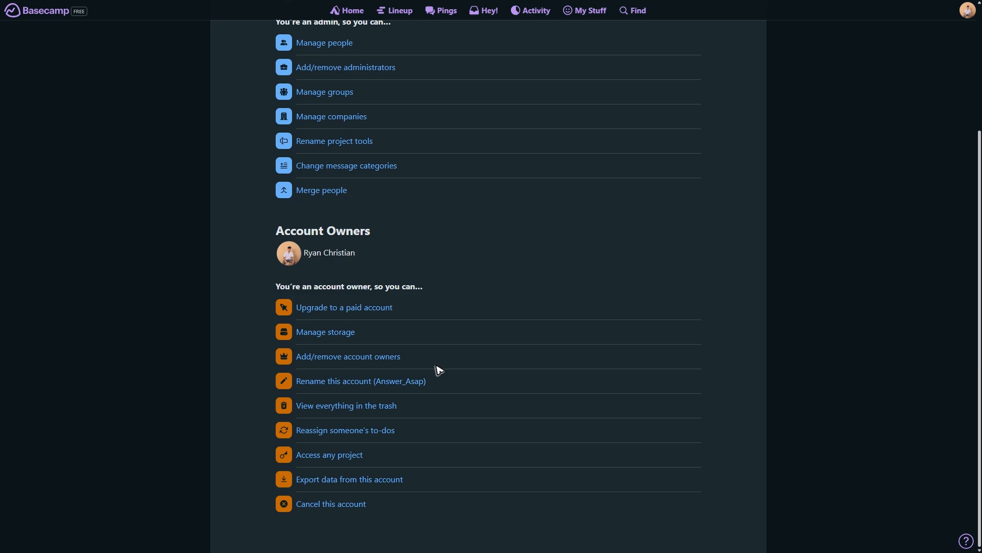